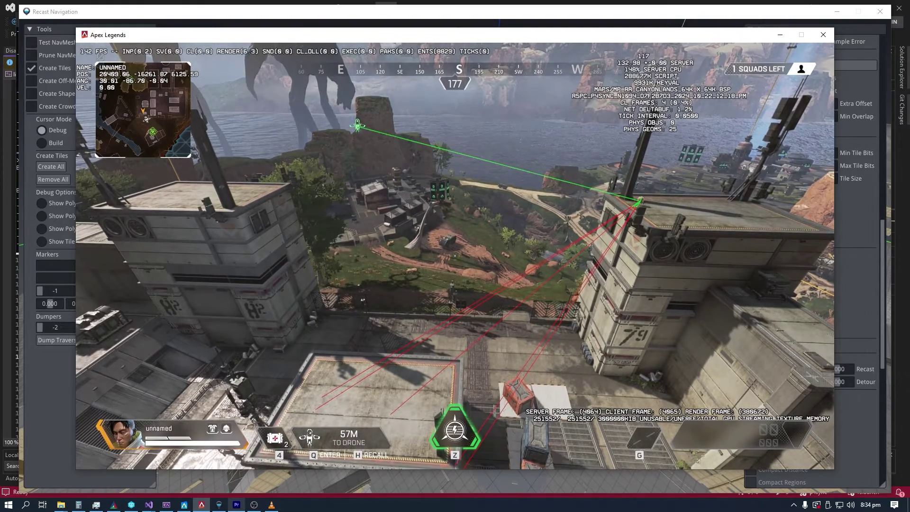
Step: Fly between the two rooftop towers in the game to examine the spider's red and green traverse lines, and toggle noclip
key(w)
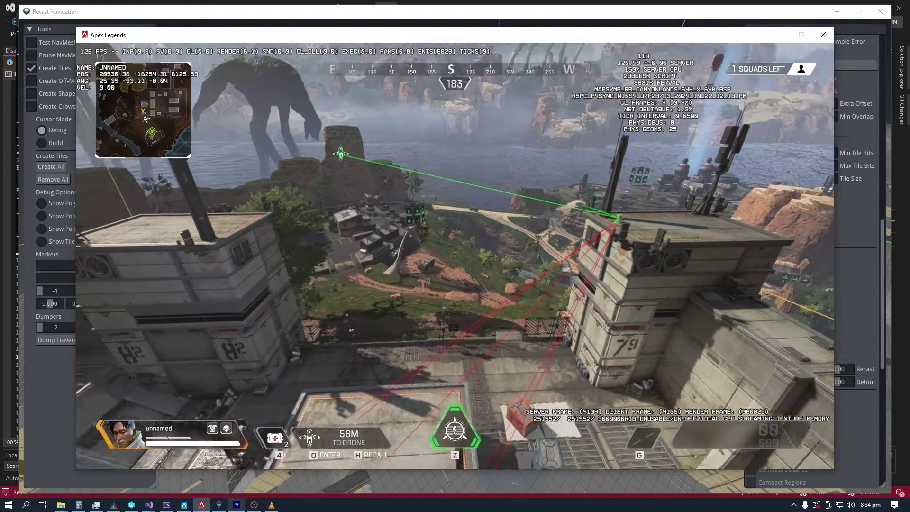
key(w)
key(w)
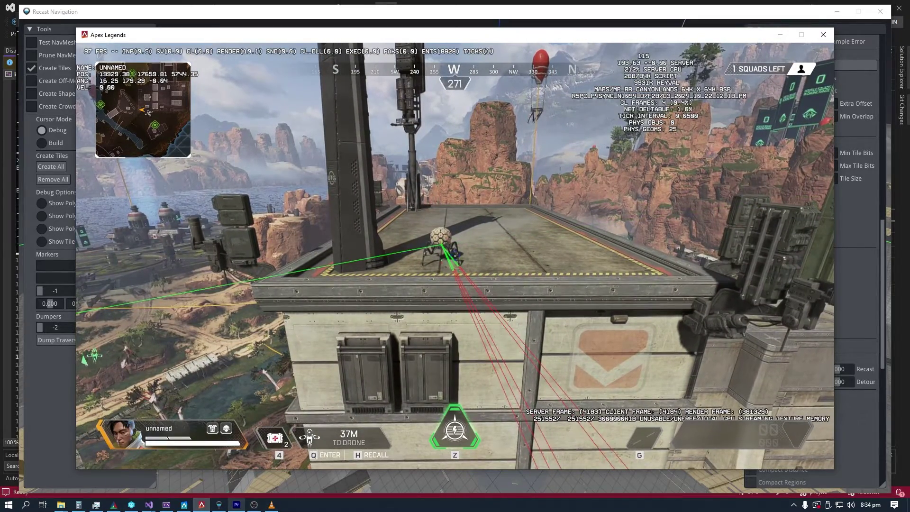
key(s)
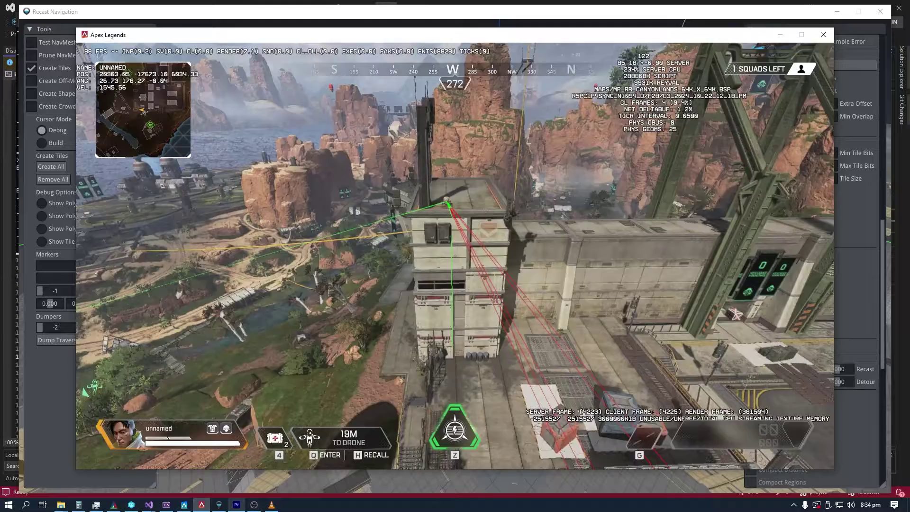
key(n)
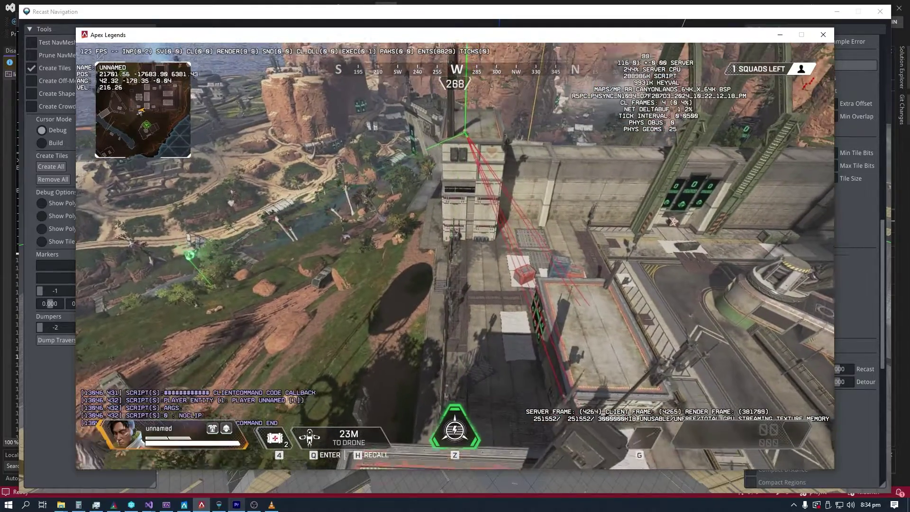
Step: Pause the match, switch to Recast Navigation and build the navmesh for the loaded level
key(Escape)
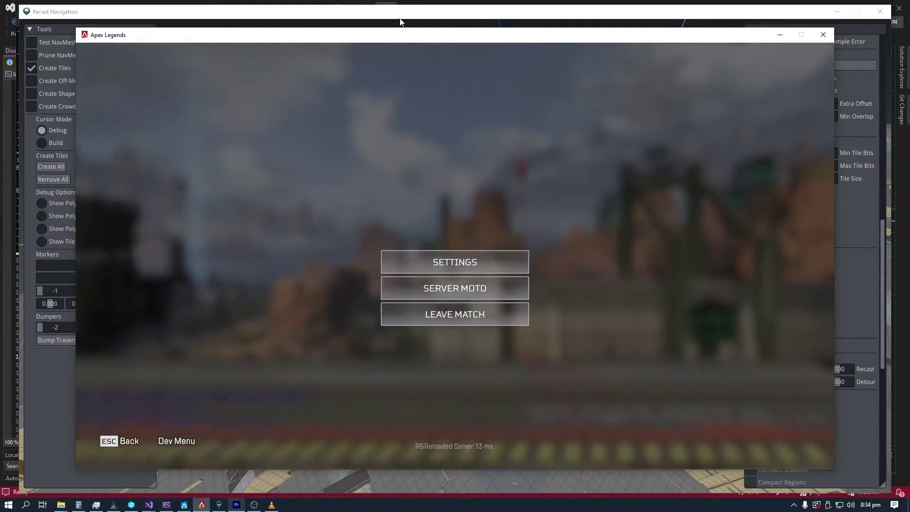
key(alt+Tab)
right_drag(275, 212, 331, 237)
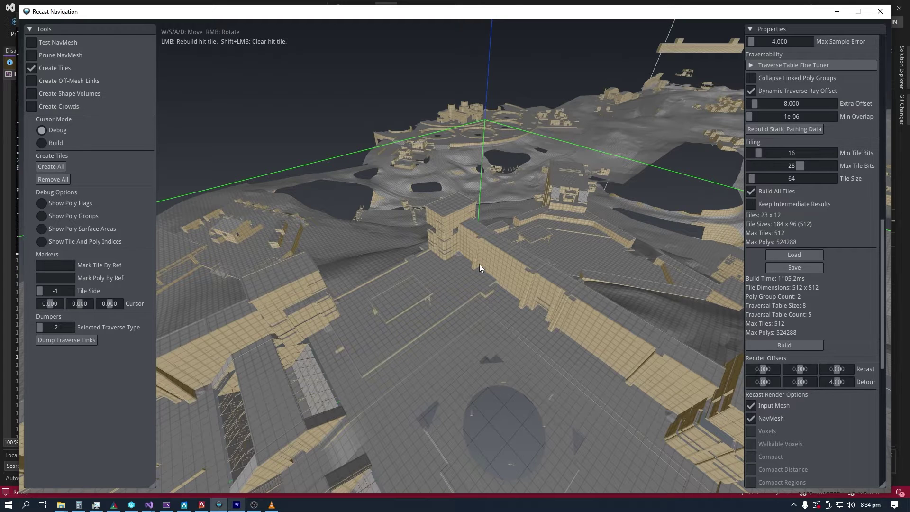
right_drag(479, 264, 461, 267)
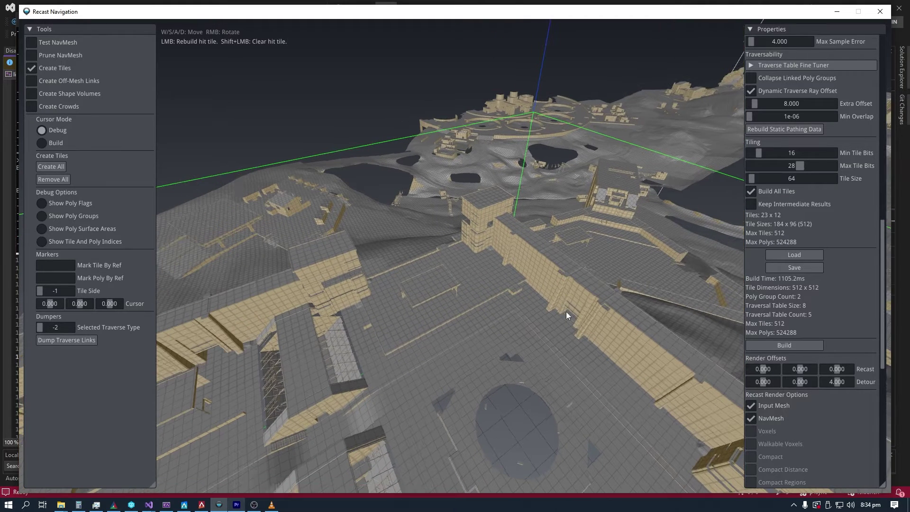
key(w)
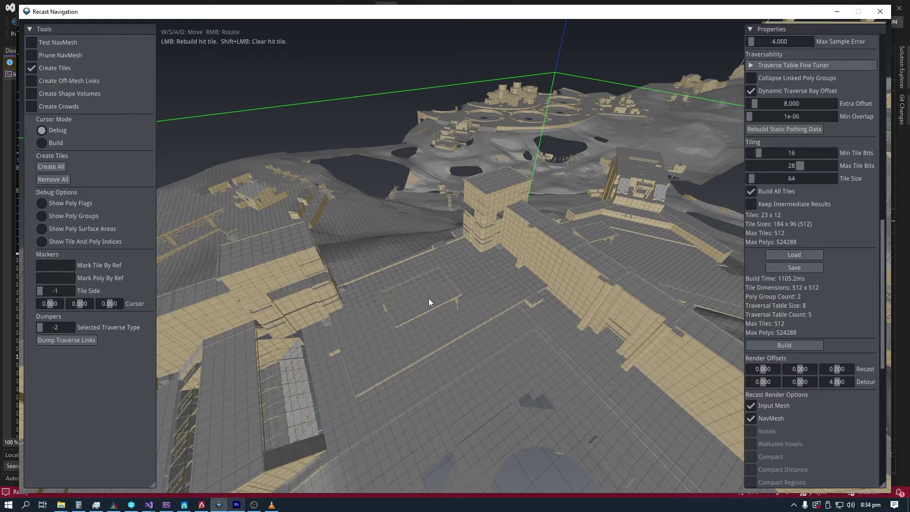
click(767, 348)
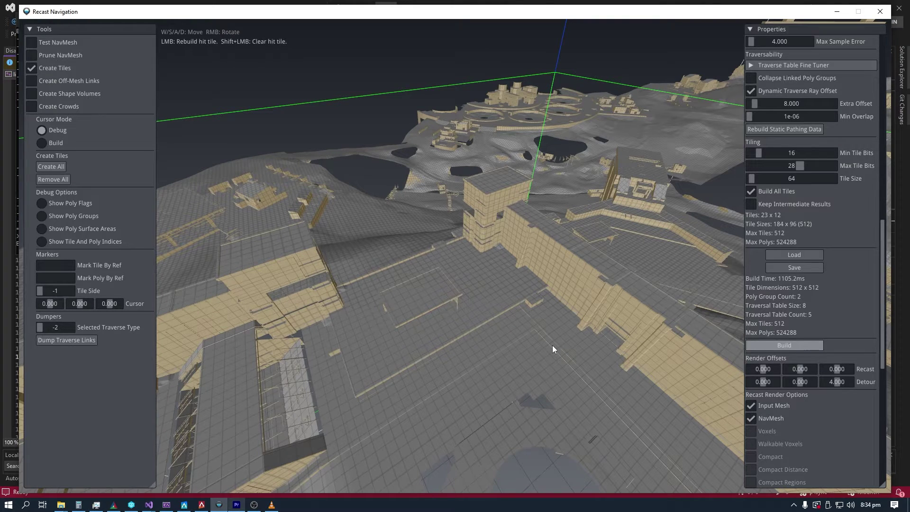
Step: Examine the red and green traverse links along the tall wall beside the corner tower
key(w)
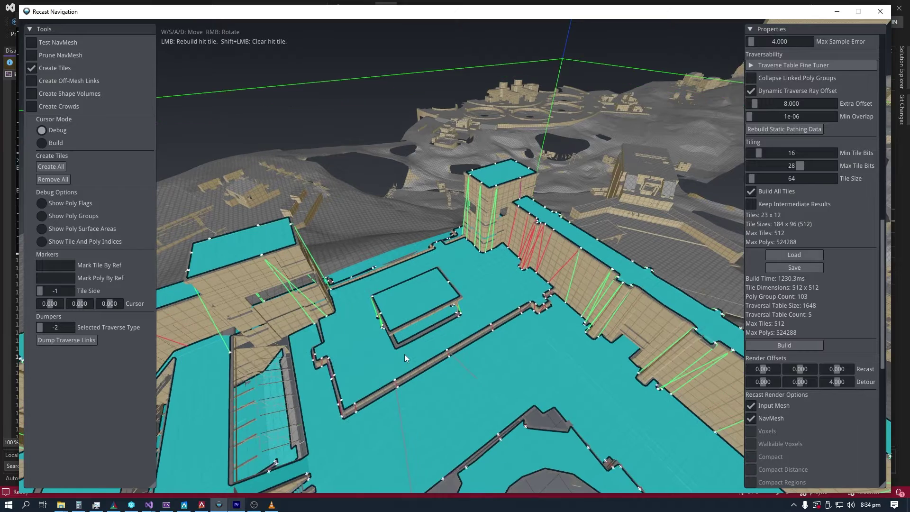
key(w)
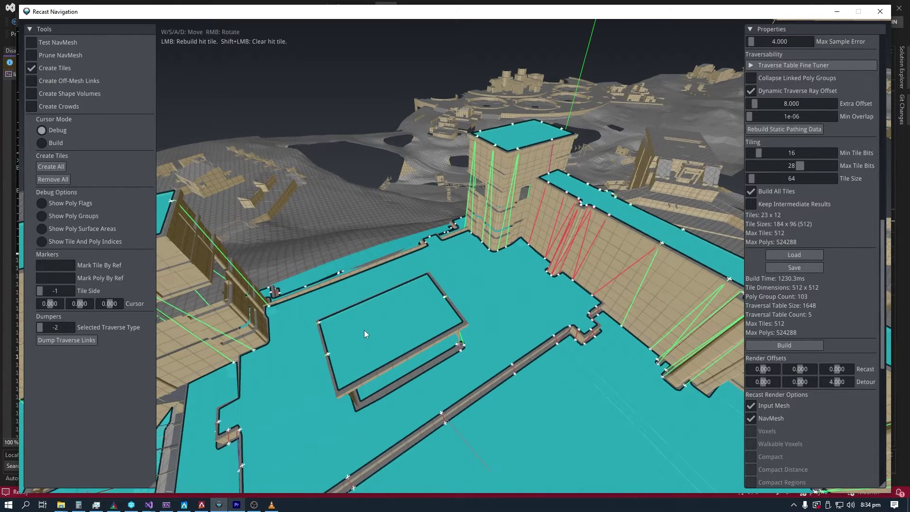
right_drag(405, 328, 520, 318)
key(w)
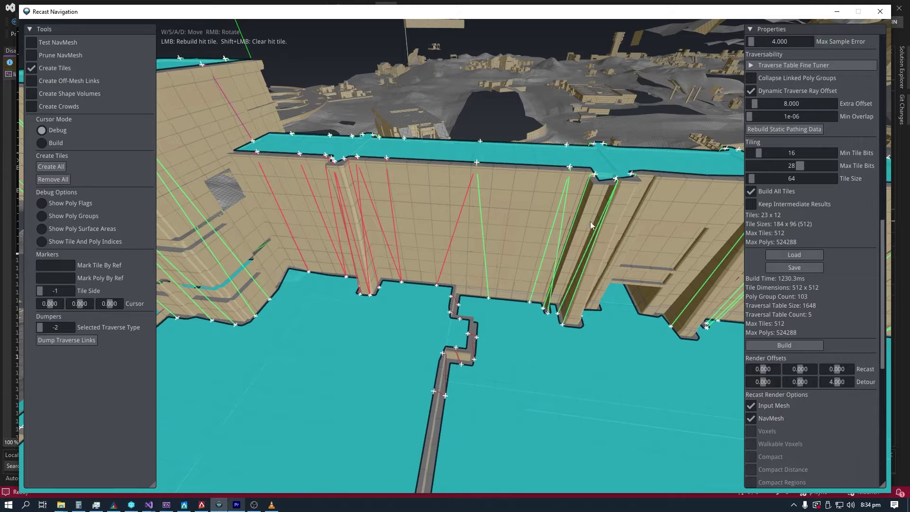
right_drag(542, 247, 546, 261)
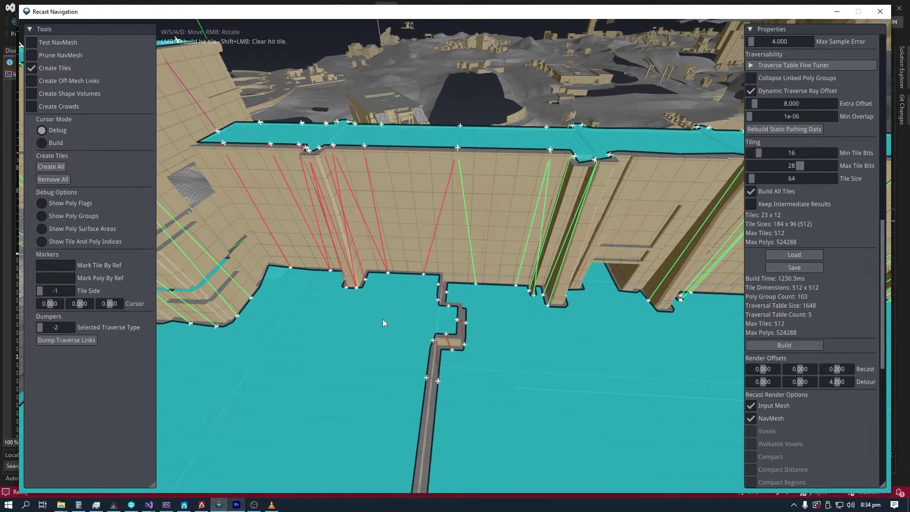
key(w)
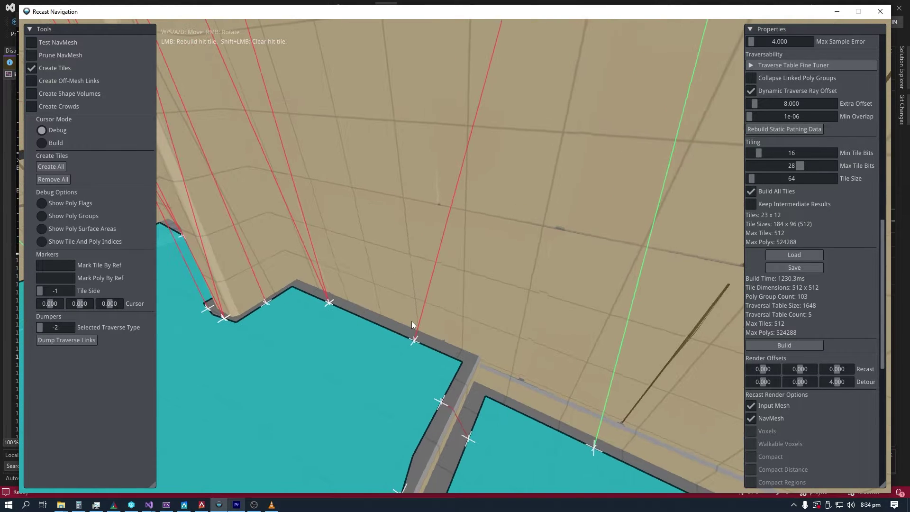
key(s)
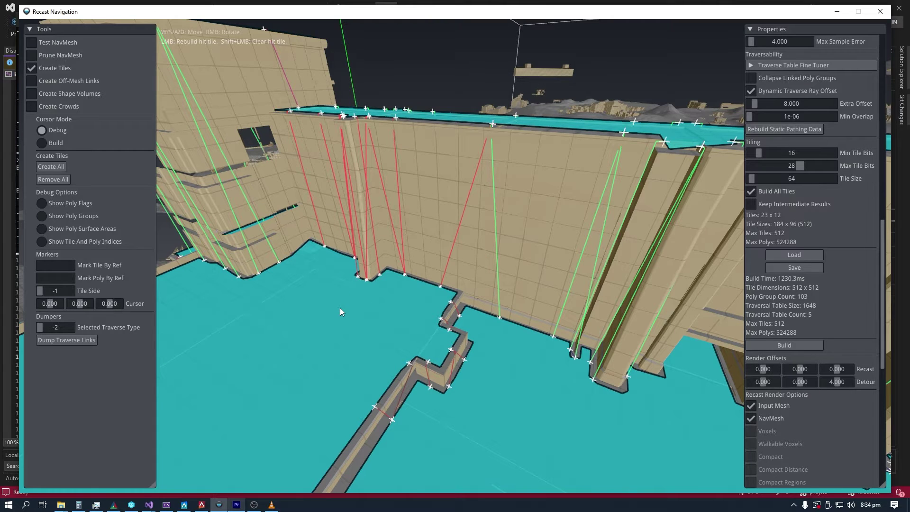
key(s)
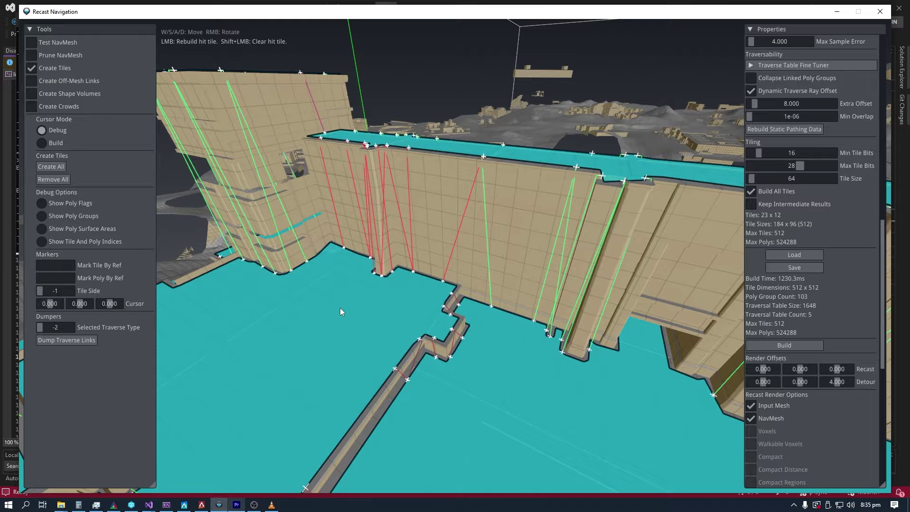
key(s)
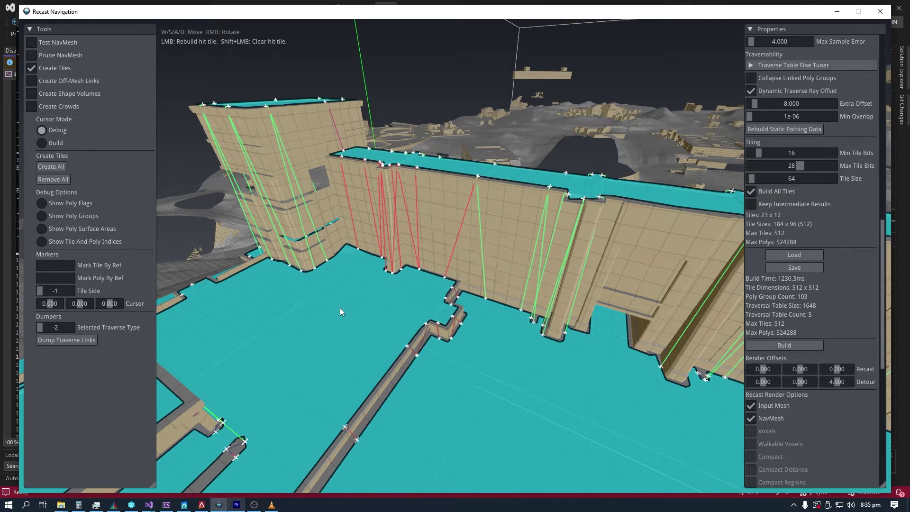
Step: Examine the short traverse links crossing the low barrier near the raised platform
right_drag(422, 311, 366, 333)
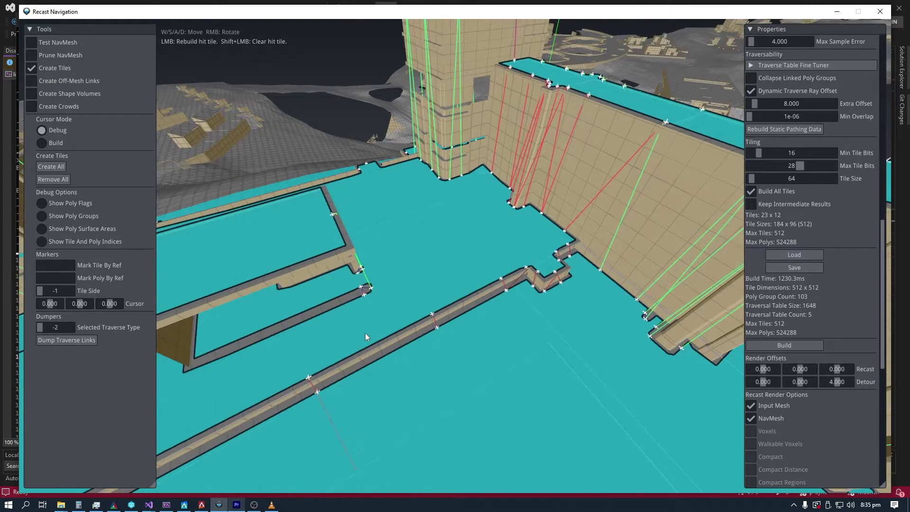
key(w)
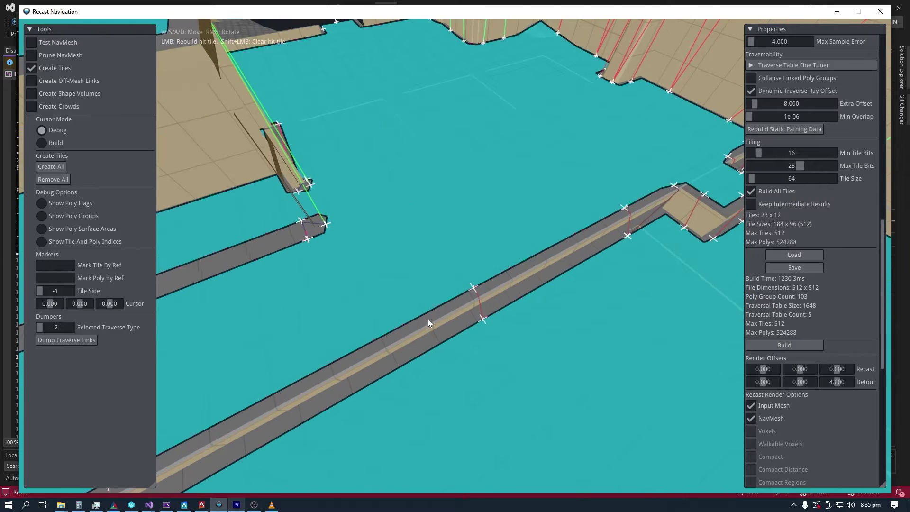
key(s)
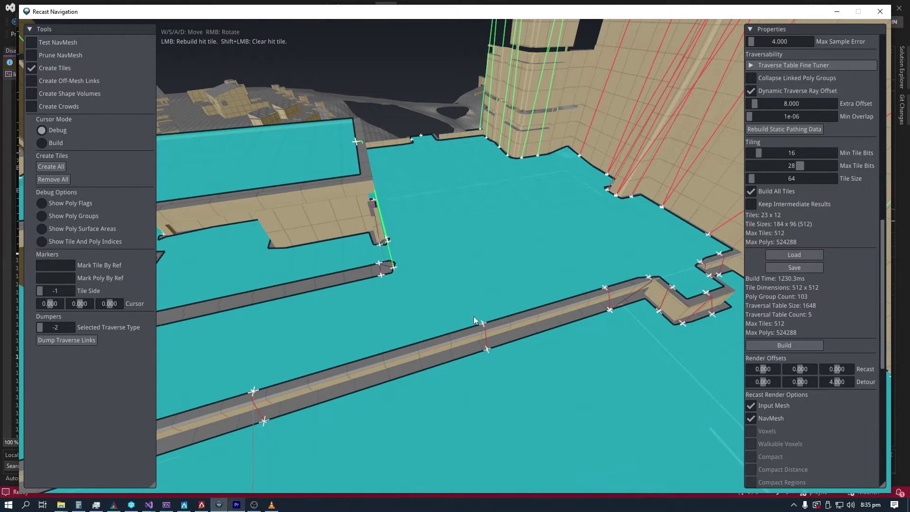
key(s)
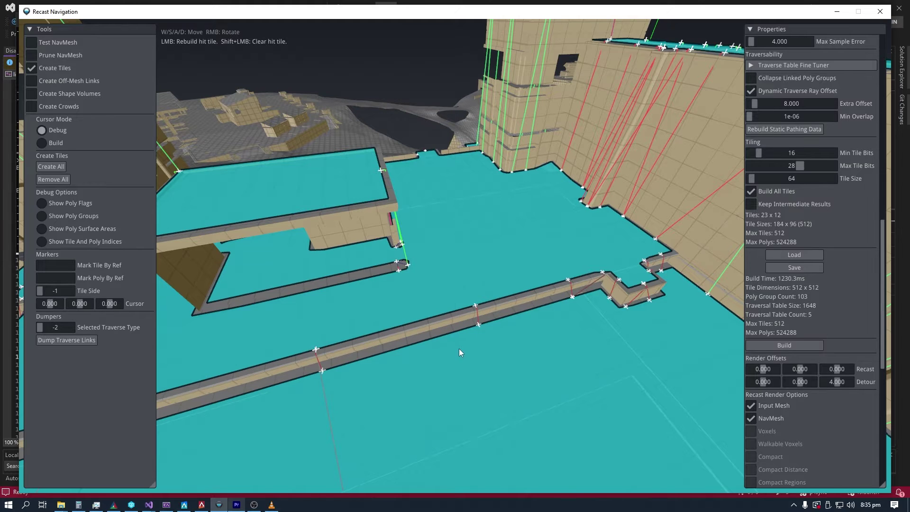
key(s)
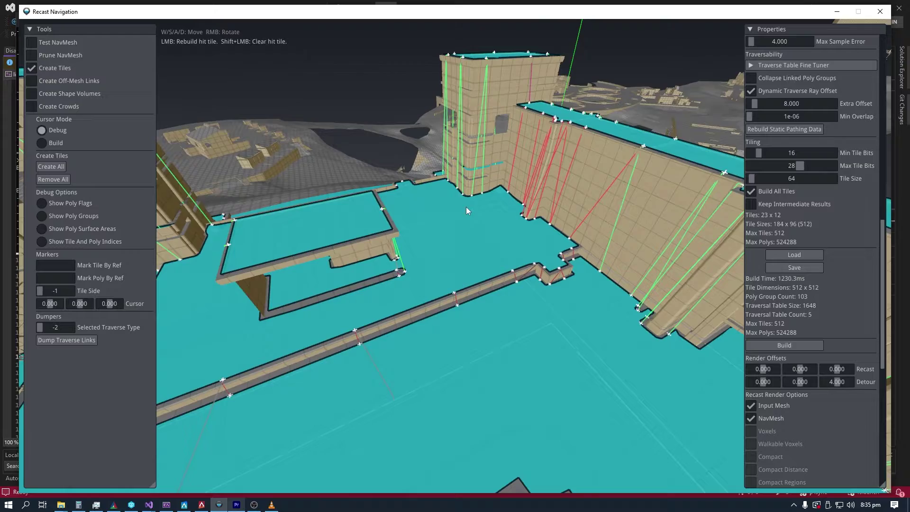
Step: Place the debug marker on one tower's roof tile, then on the opposite tower's roof tile to compare them
right_drag(466, 207, 345, 94)
click(369, 92)
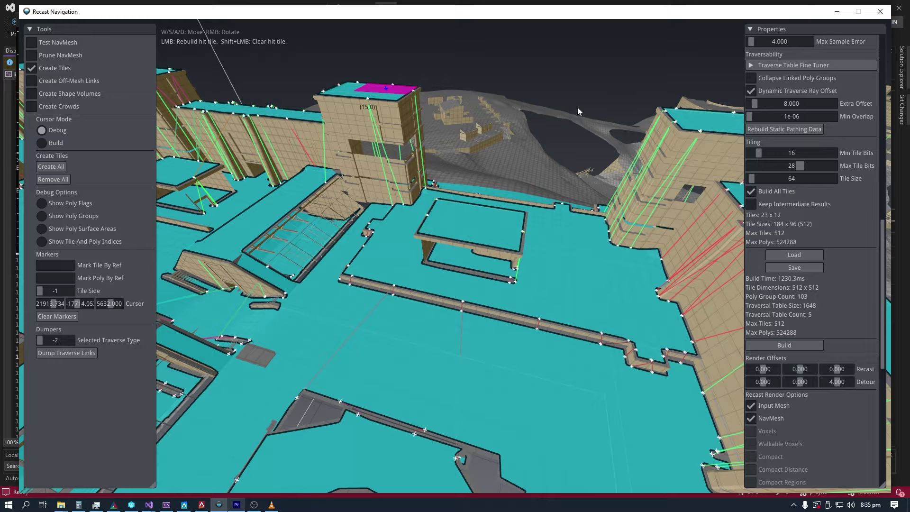
click(694, 122)
right_drag(440, 201, 546, 234)
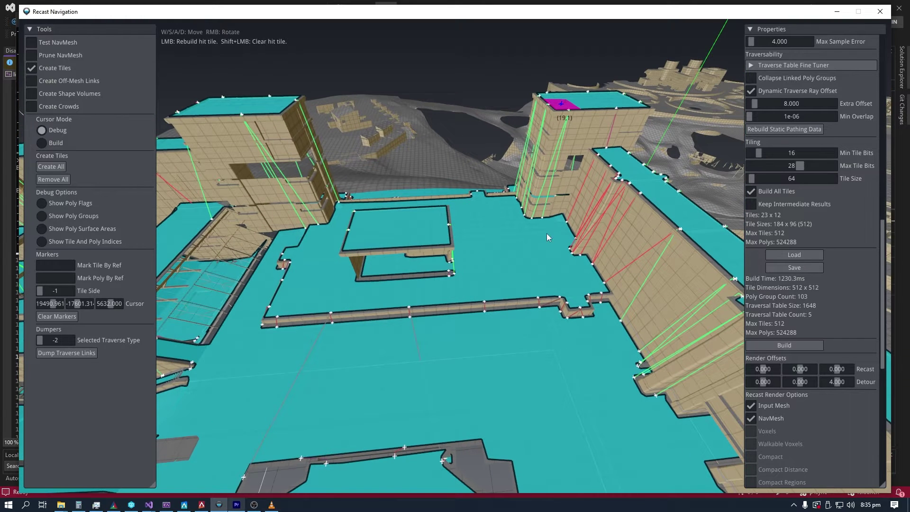
Step: Save the rebuilt navmesh, switch to Apex Legends and resume the match
click(778, 270)
click(201, 505)
click(127, 439)
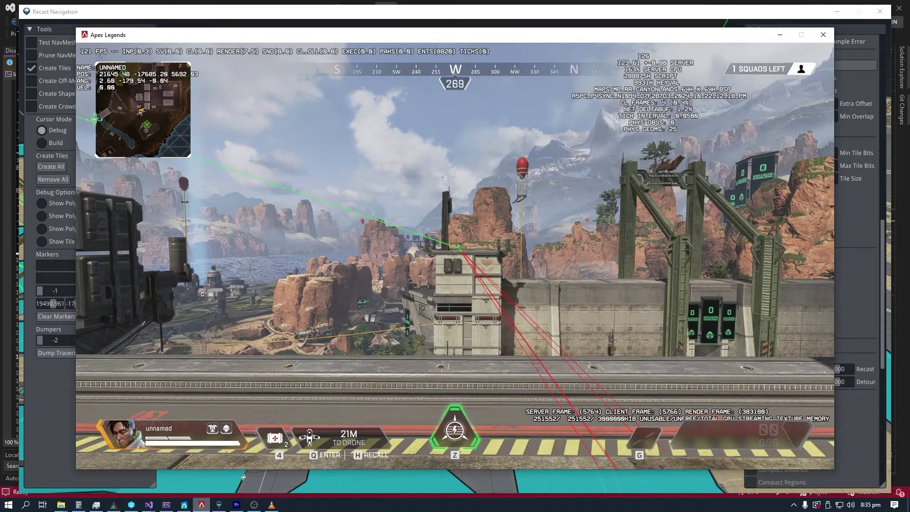
Step: Run navmesh_hotswap in the game console to reload the navmesh for all hulls
key(grave)
key(Up)
key(Up)
key(BackSpace)
key(BackSpace)
key(BackSpace)
key(BackSpace)
key(BackSpace)
key(BackSpace)
key(BackSpace)
text(navmesh_hotswap)
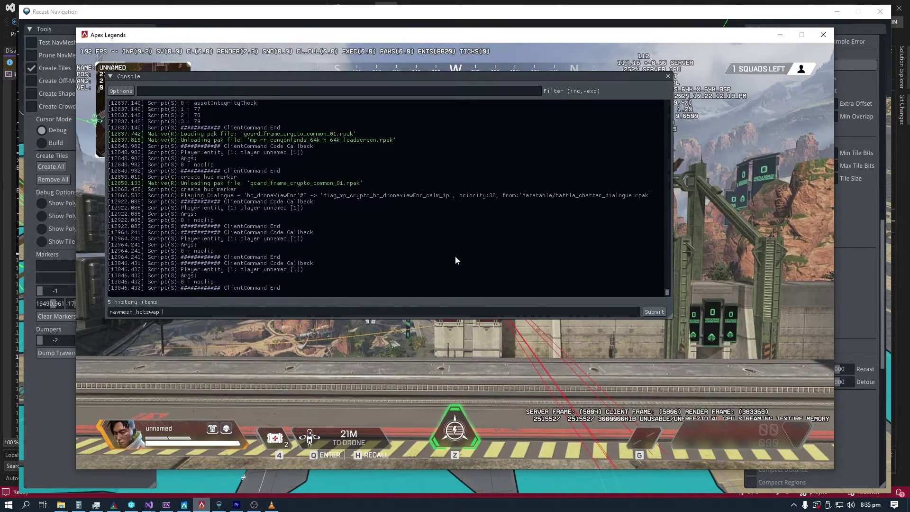
key(BackSpace)
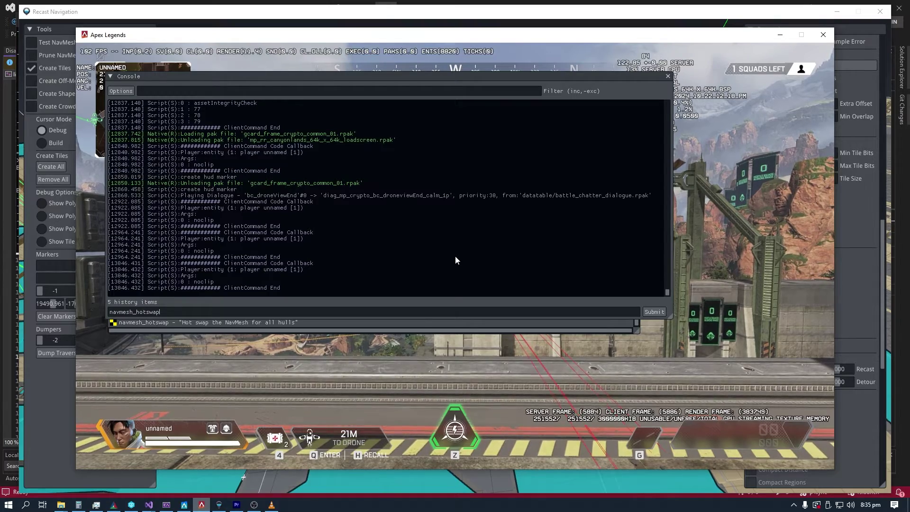
key(Return)
key(Return)
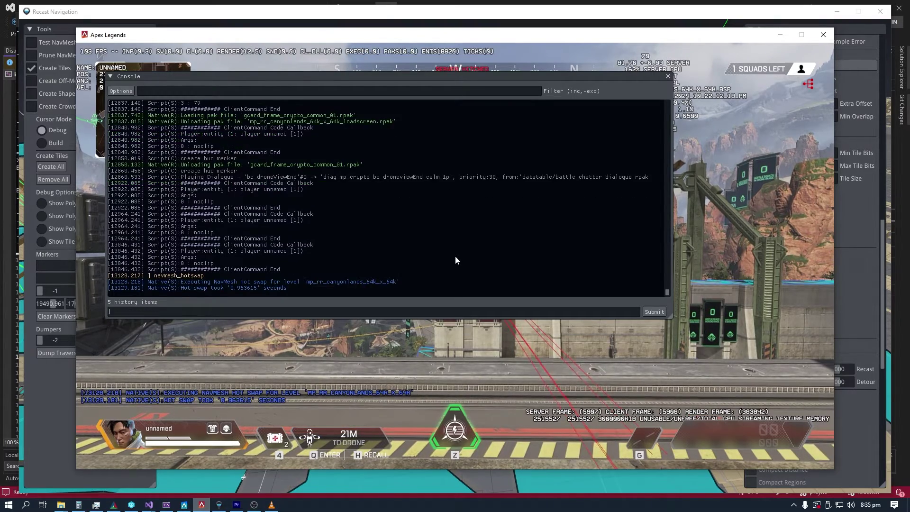
Step: Close the console and move around the tower roof to examine the spider's traverse lines with the swapped navmesh
key(grave)
key(a)
key(w)
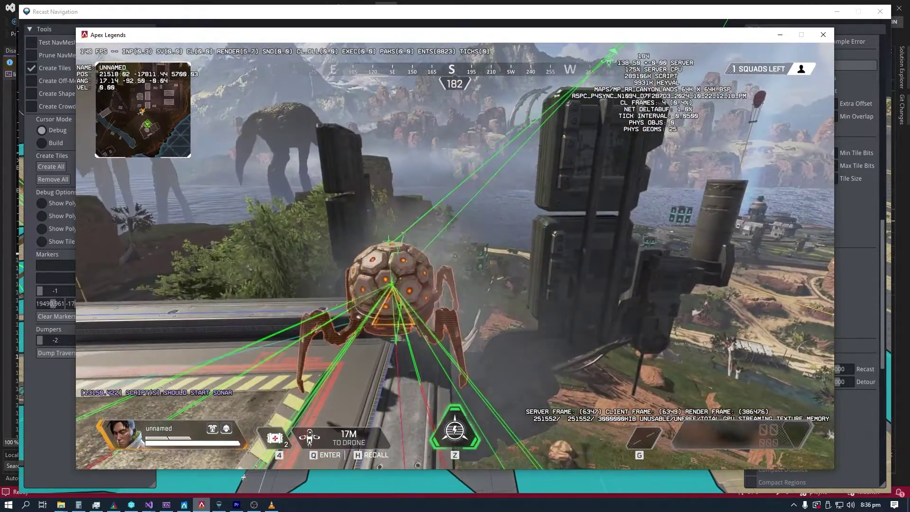
key(s)
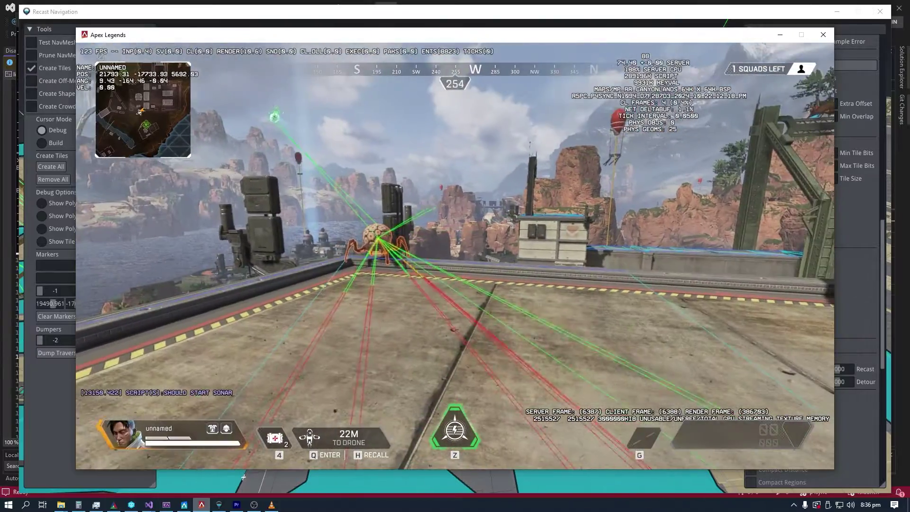
key(w)
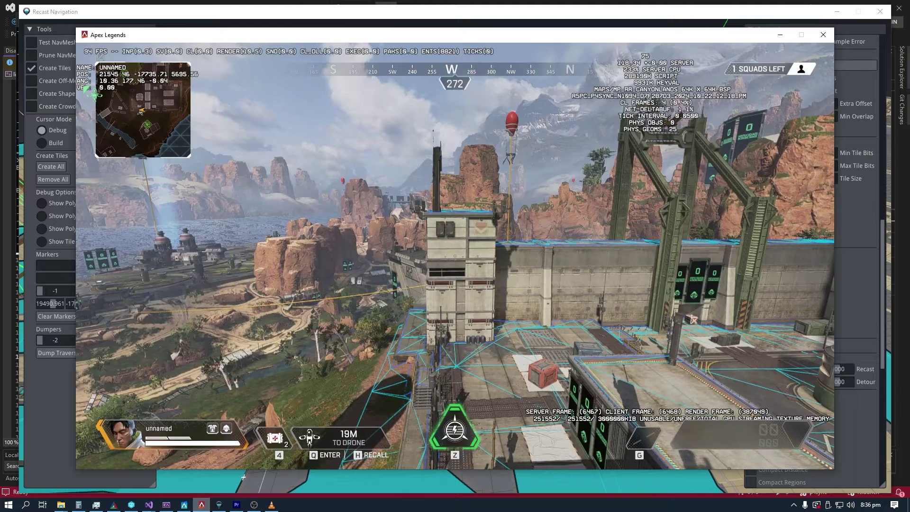
Step: Switch back to Recast Navigation and examine the navmesh and traverse links between the two towers
key(Escape)
click(443, 25)
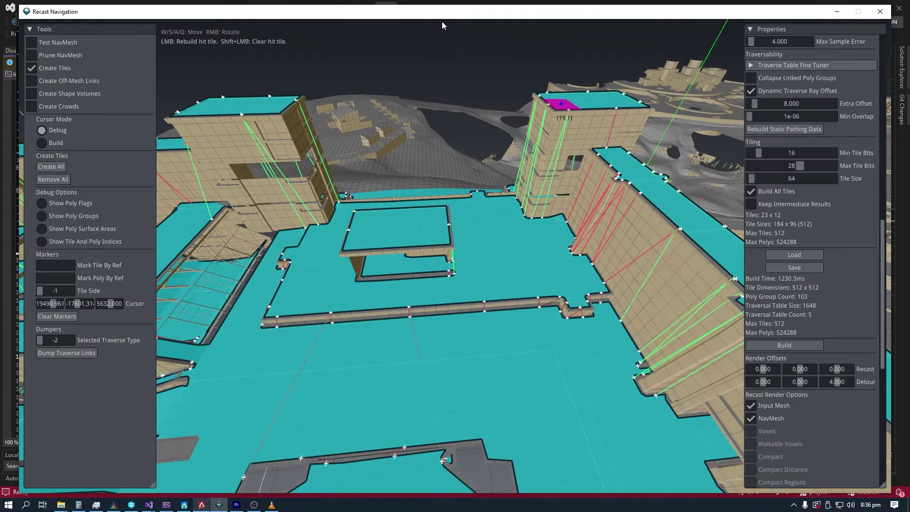
key(s)
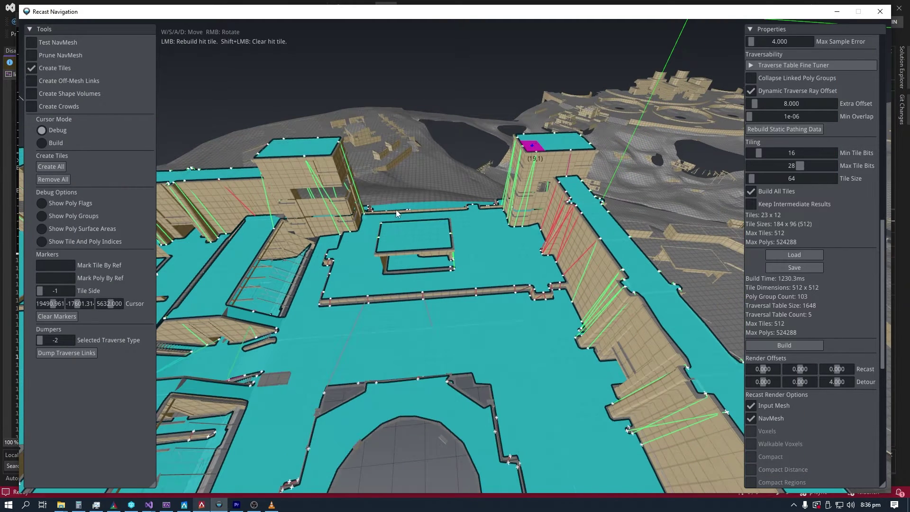
right_drag(407, 135, 403, 123)
key(w)
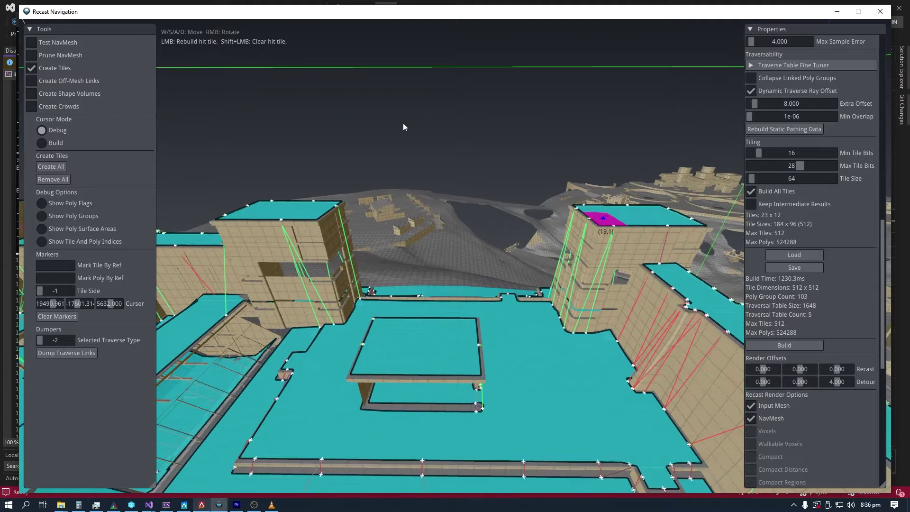
key(s)
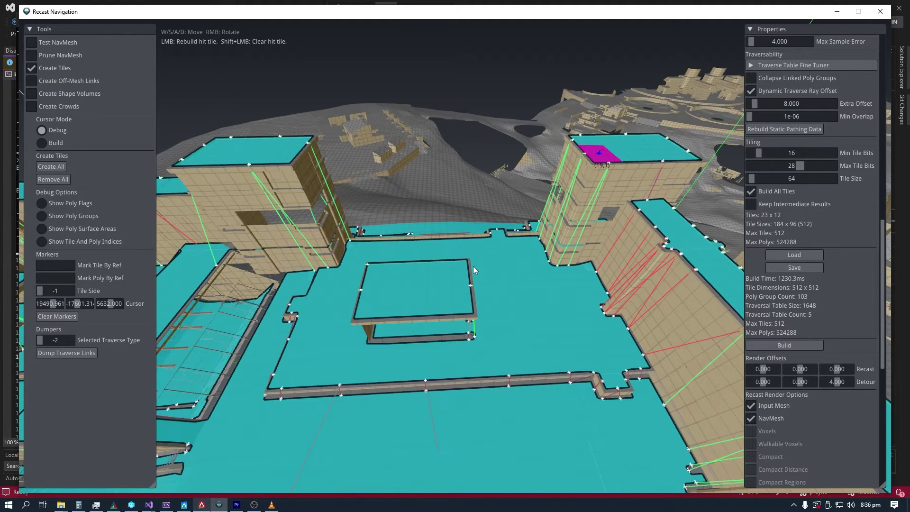
Step: Create an off-mesh link with jump type 13 from the right-hand tower's roof to the left-hand tower's roof
click(56, 80)
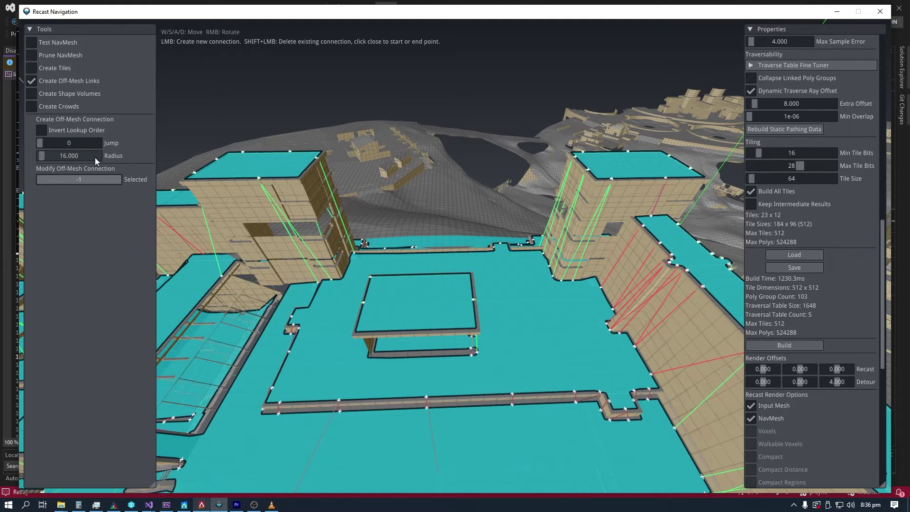
drag(45, 143, 68, 145)
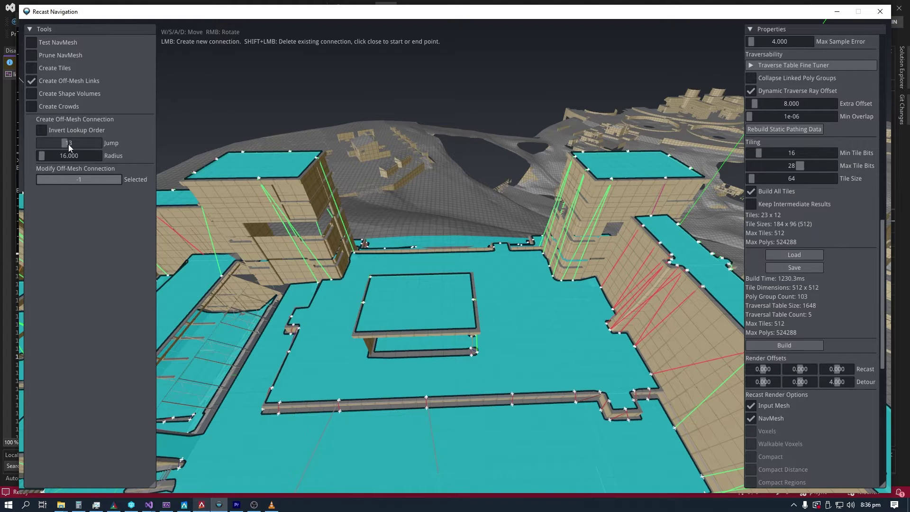
click(607, 164)
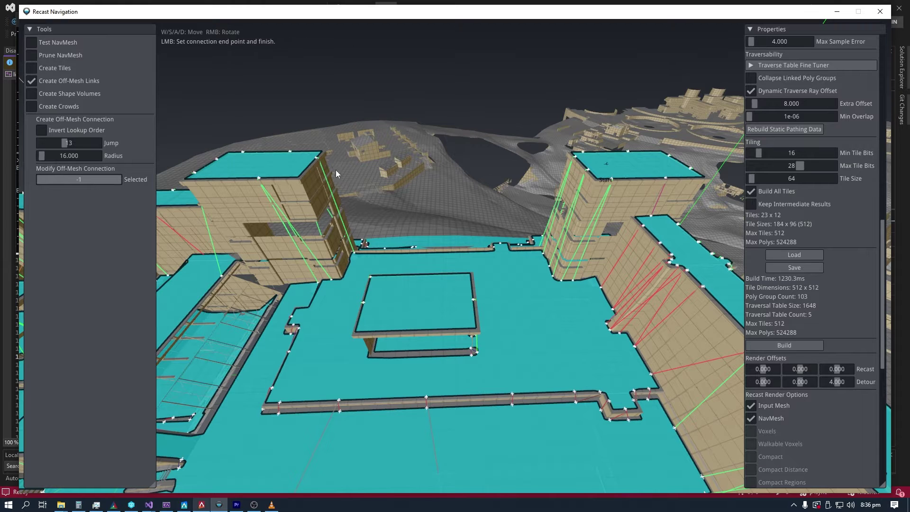
click(291, 168)
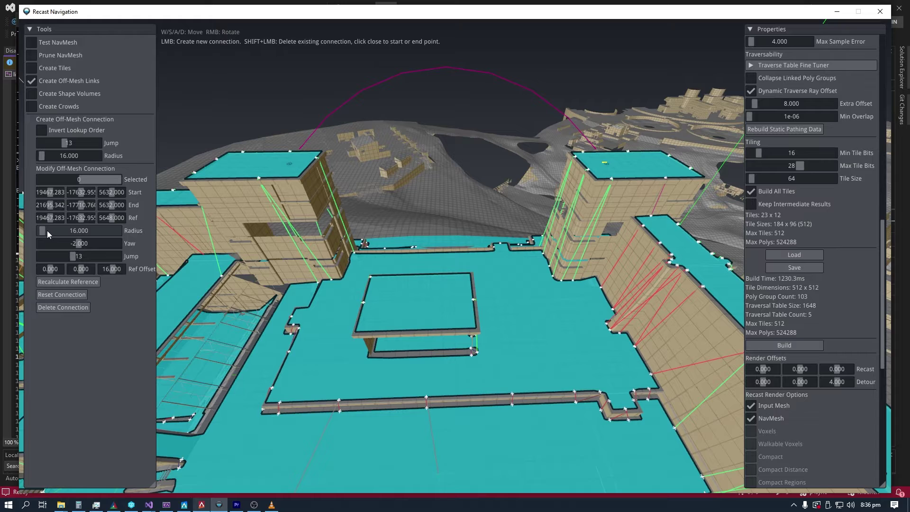
Step: Increase the radius of the selected off-mesh connection to about 111
drag(47, 231, 57, 231)
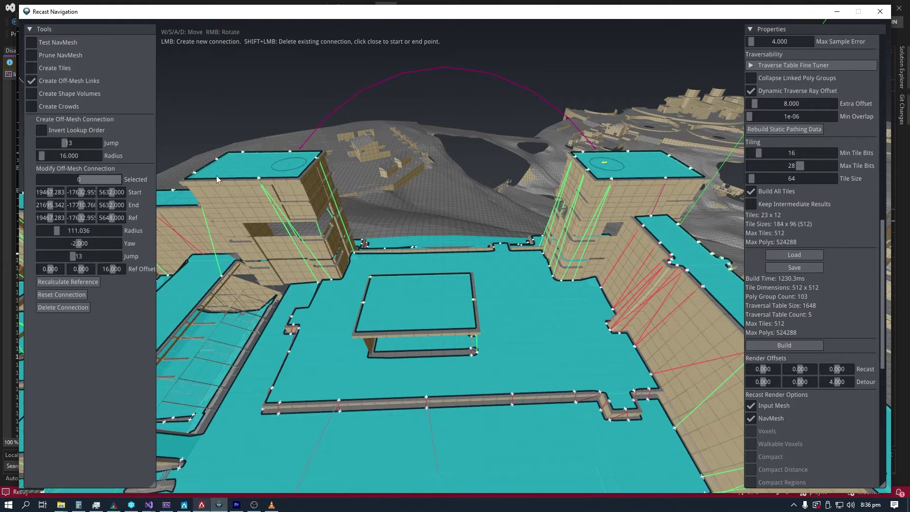
scroll(523, 209, down, 2)
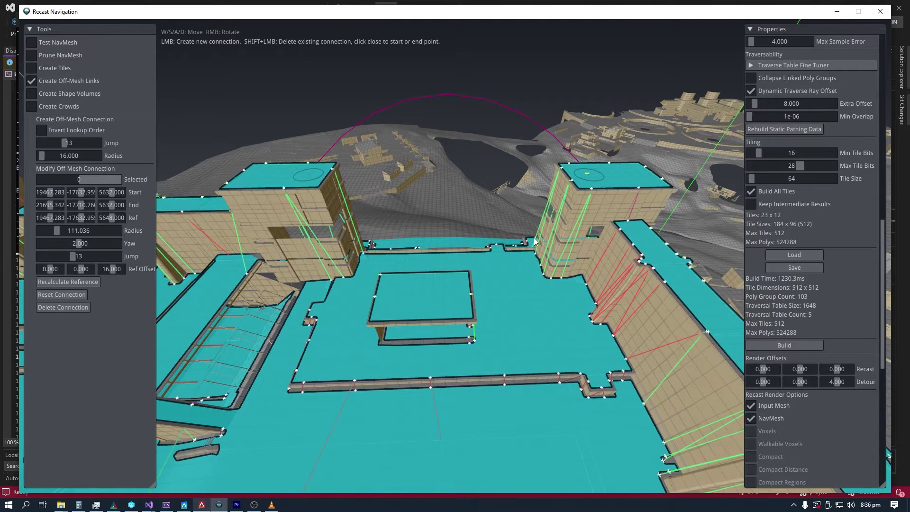
right_drag(523, 209, 530, 229)
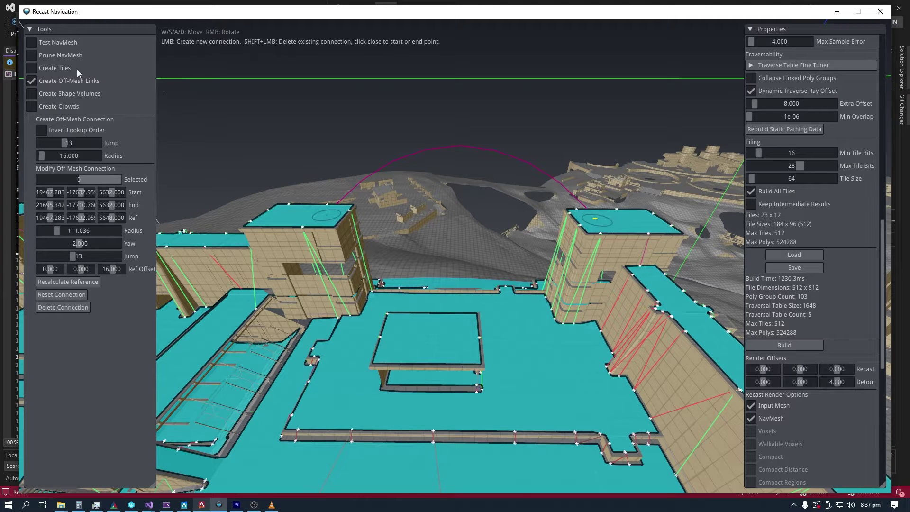
Step: Rebuild the navmesh tile at the off-mesh link's start on the right-hand tower roof, using Create Tiles in Build cursor mode
click(56, 69)
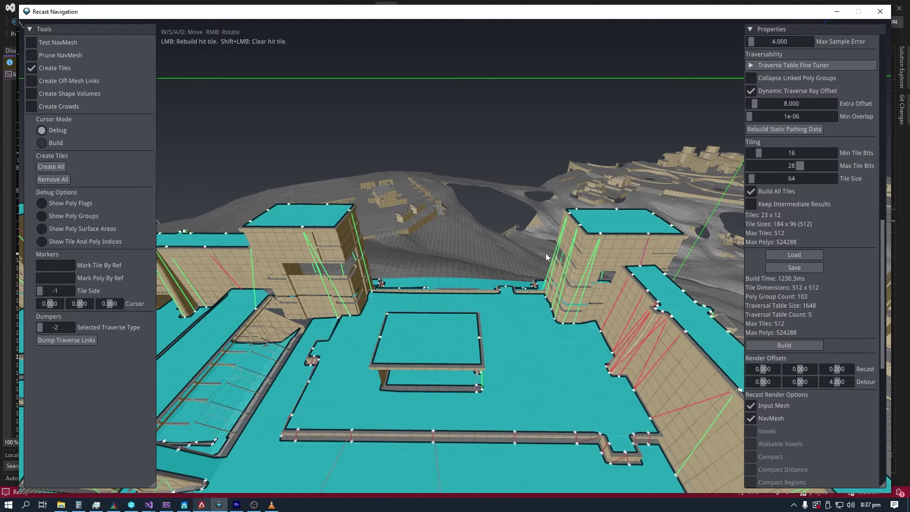
click(56, 143)
click(597, 221)
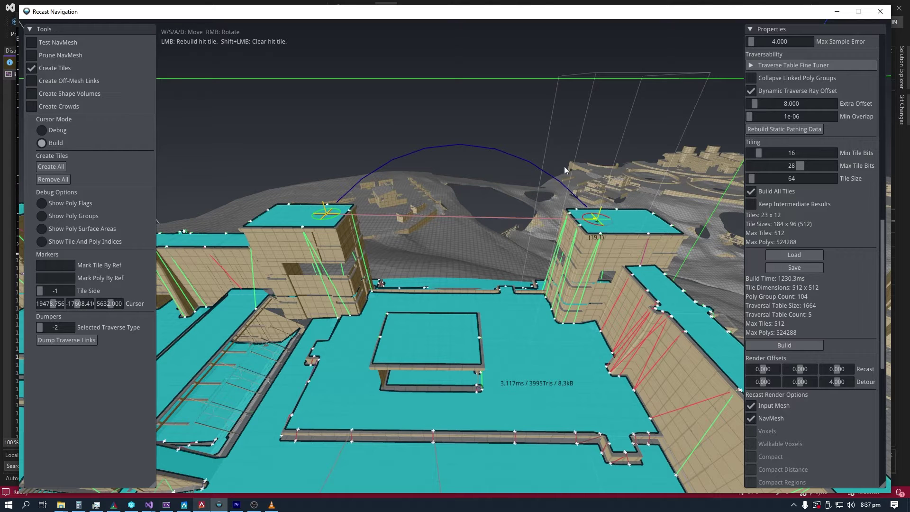
key(w)
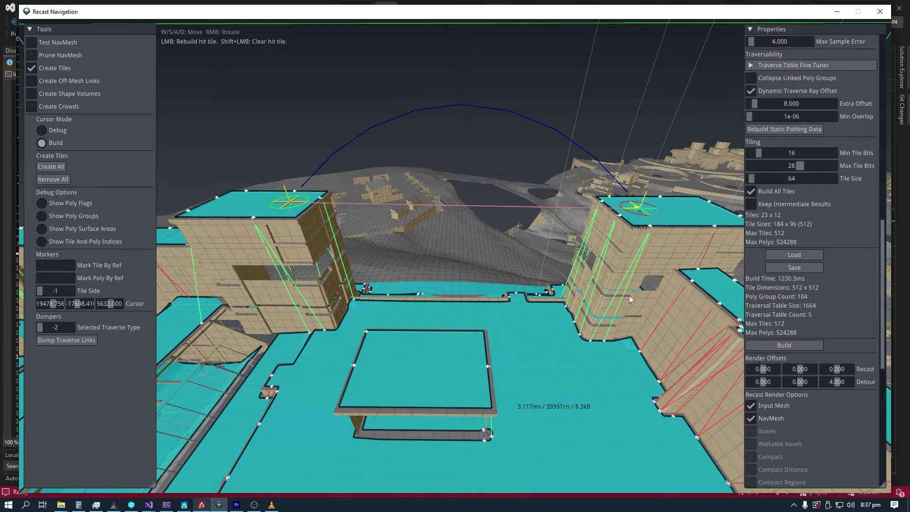
Step: Switch to Apex Legends, resume the match and run navmesh_hotswap in the game console
click(202, 505)
key(Escape)
key(grave)
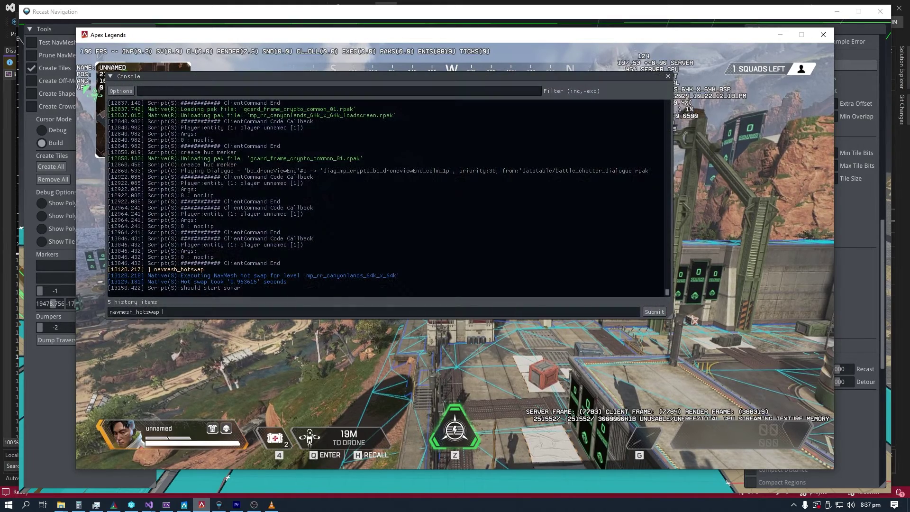
key(Return)
key(grave)
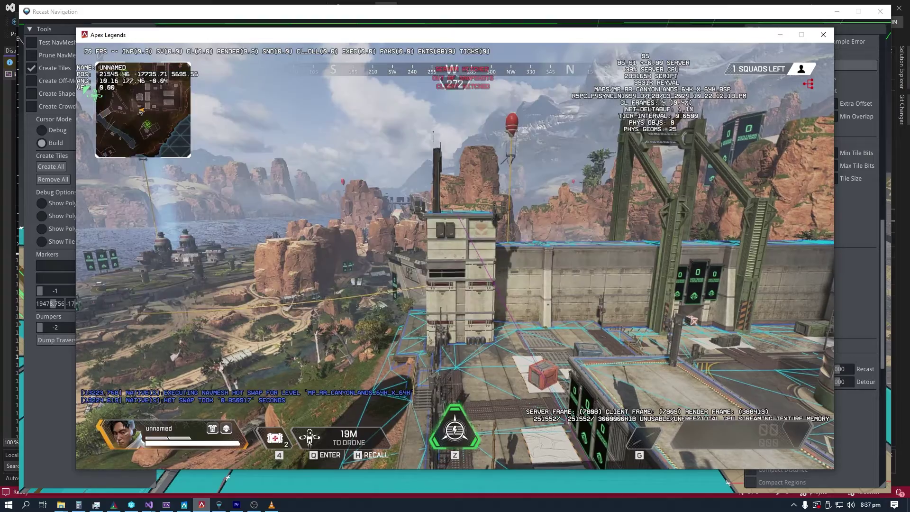
Step: Fly around the two towers with noclip to examine the hot-swapped off-mesh link between their roofs
key(a)
key(s)
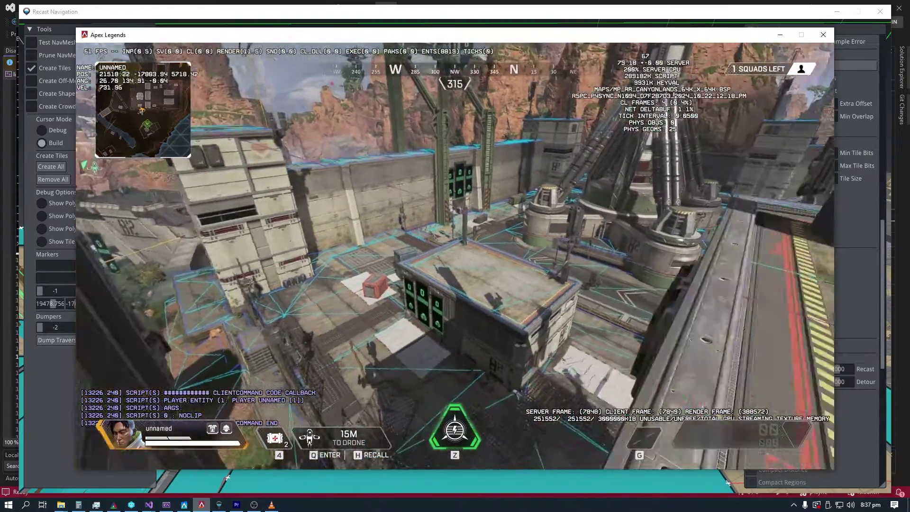
key(a)
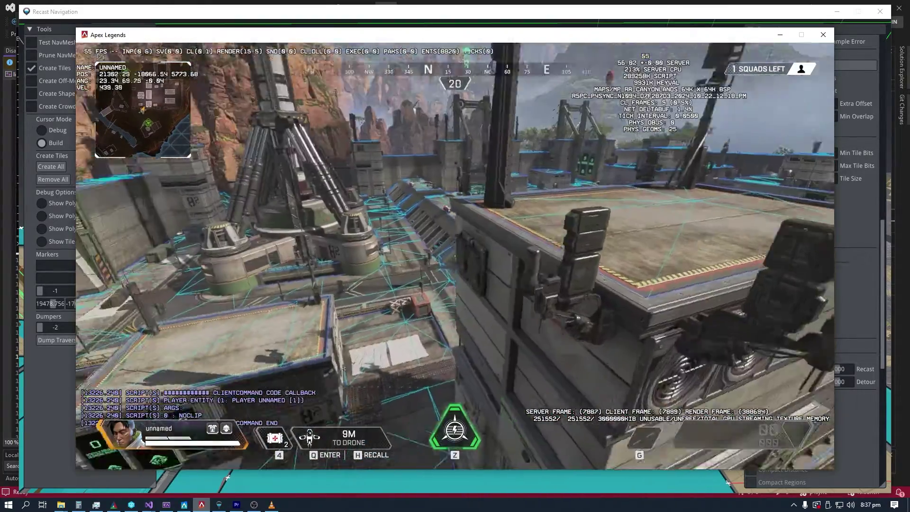
key(w)
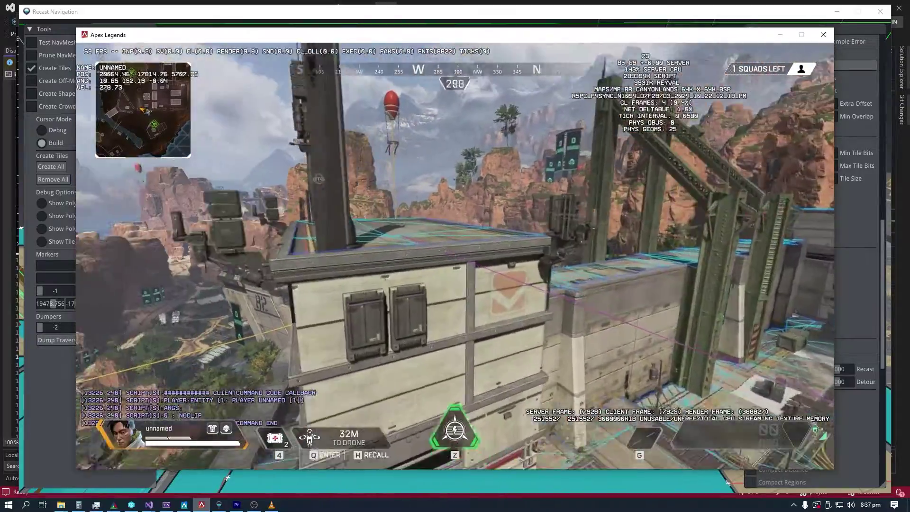
key(s)
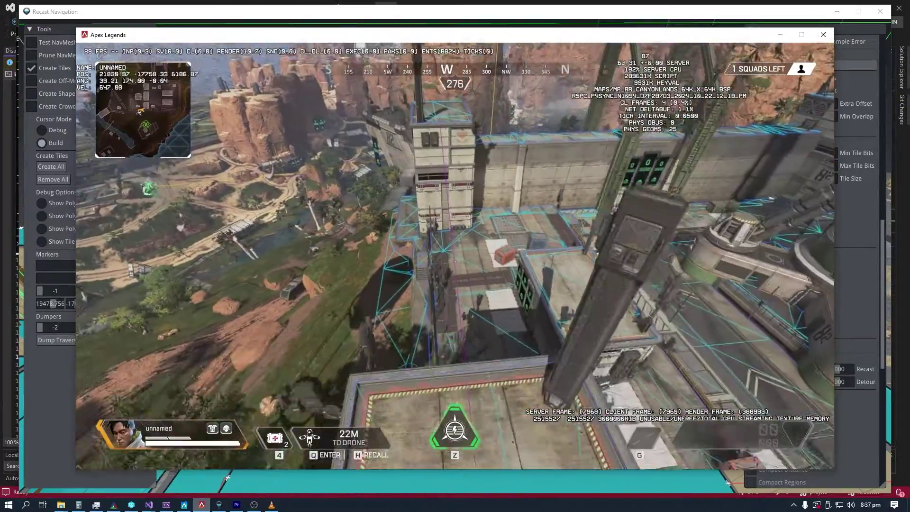
key(w)
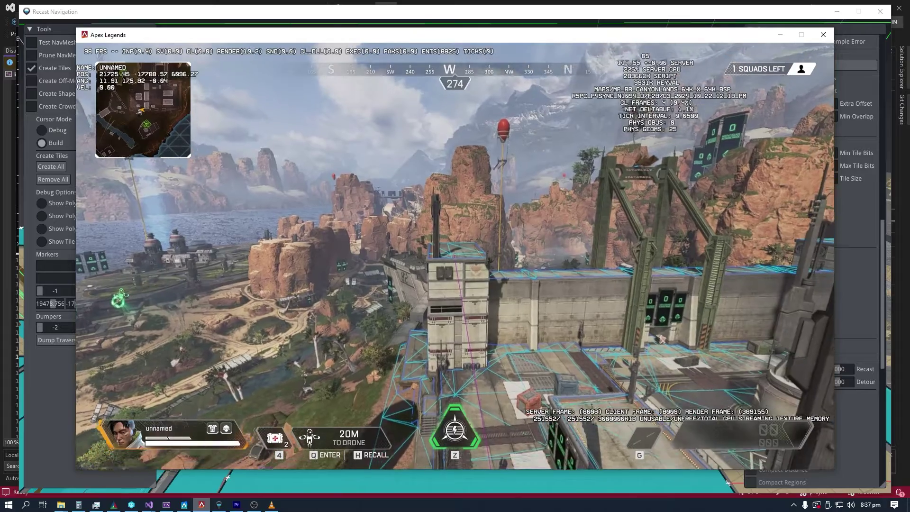
key(v)
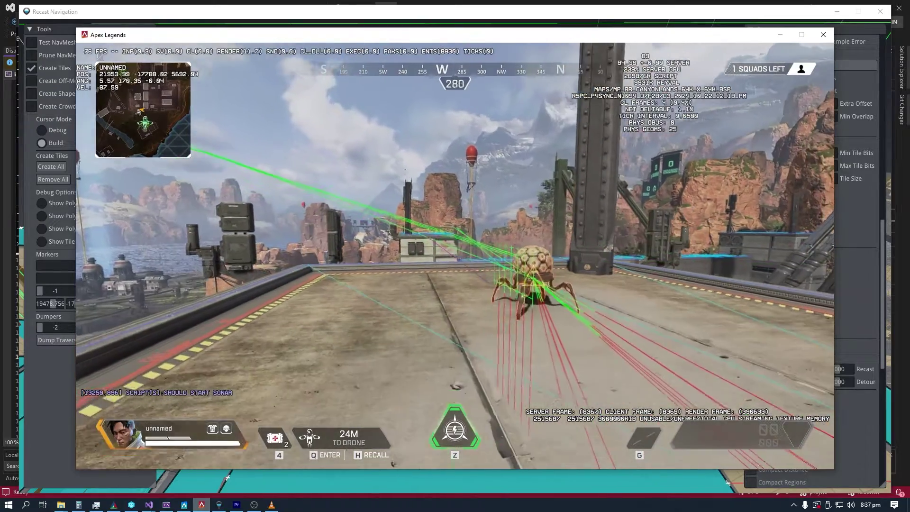
Step: Move around the tower roof to examine the spider's traverse lines and the link towards the opposite tower
key(d)
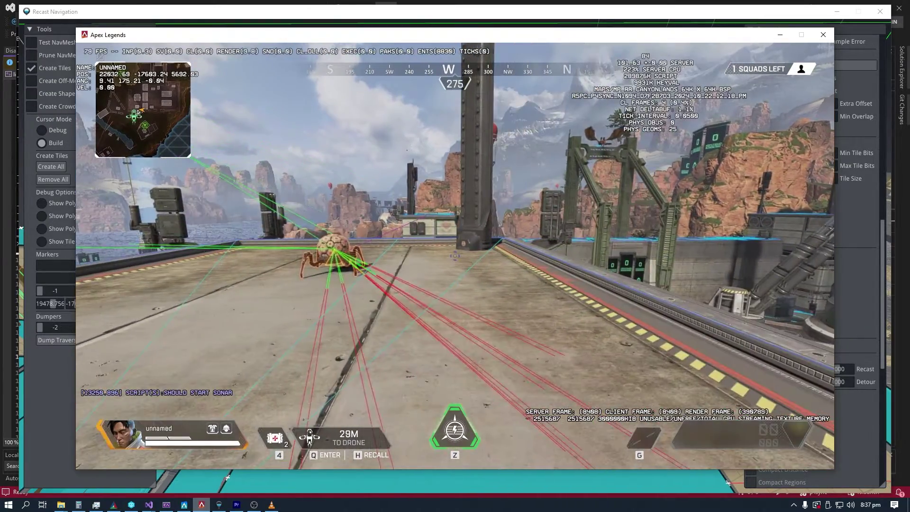
key(w)
key(w)
key(a)
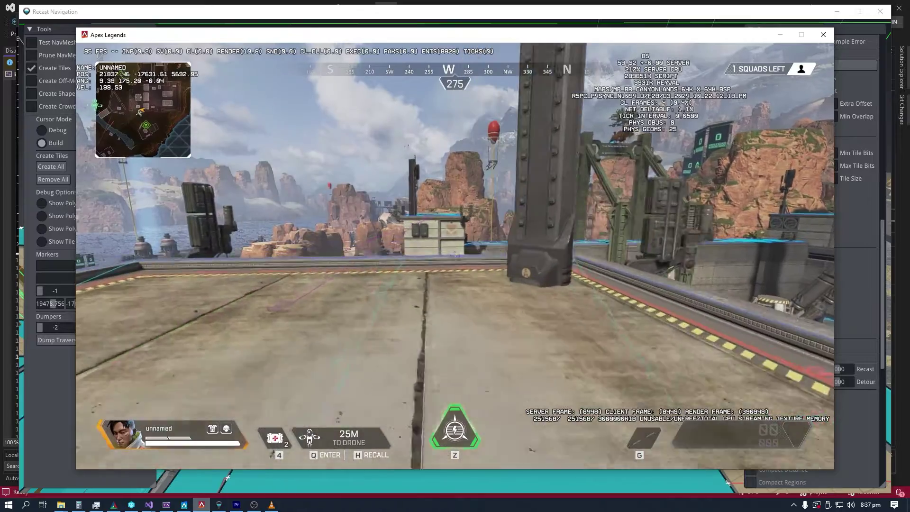
key(w)
key(a)
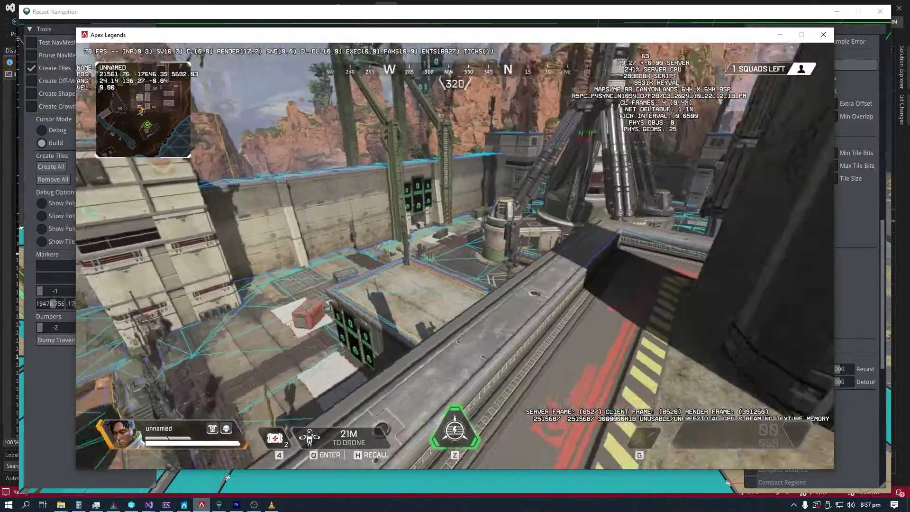
key(s)
key(d)
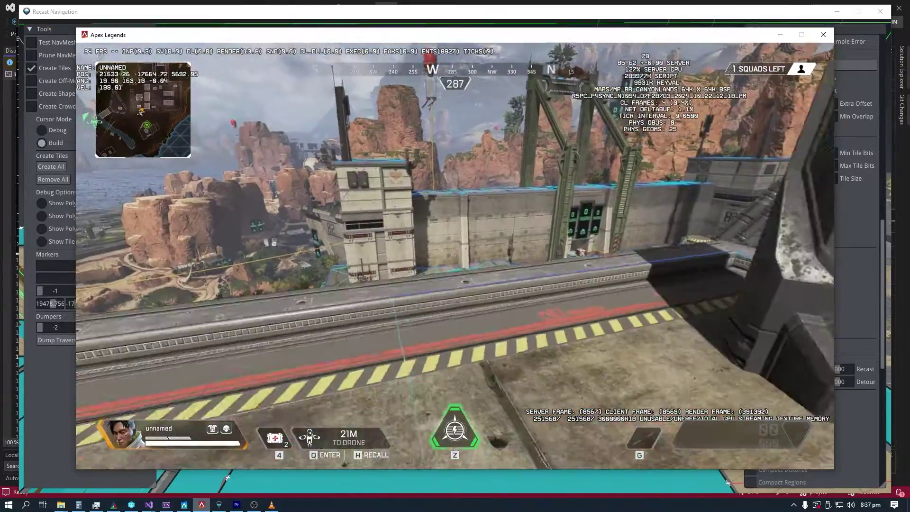
key(w)
key(a)
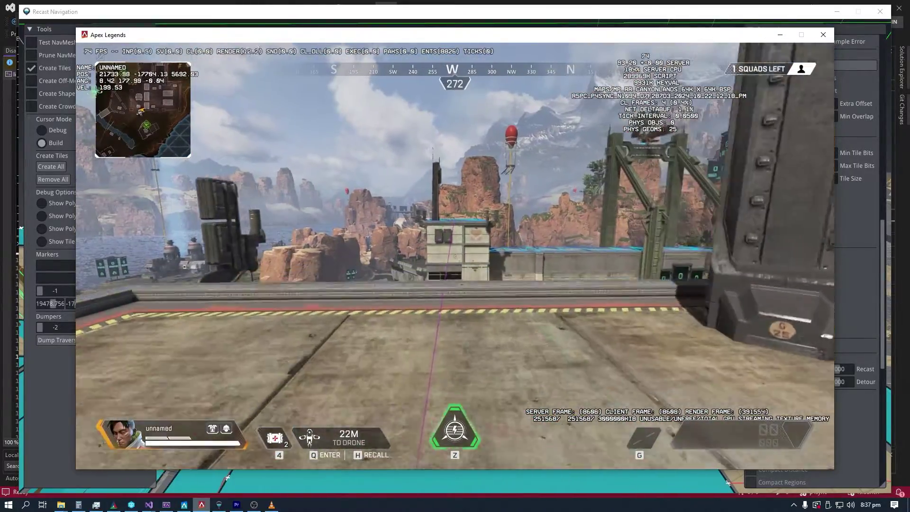
Step: Pause the match, switch back to Recast Navigation and hide the input mesh
key(Escape)
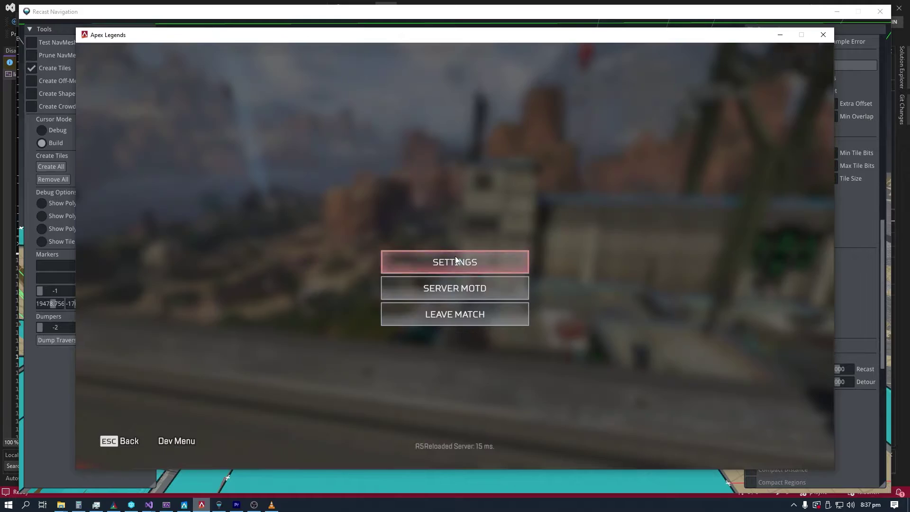
click(445, 18)
right_drag(539, 259, 497, 277)
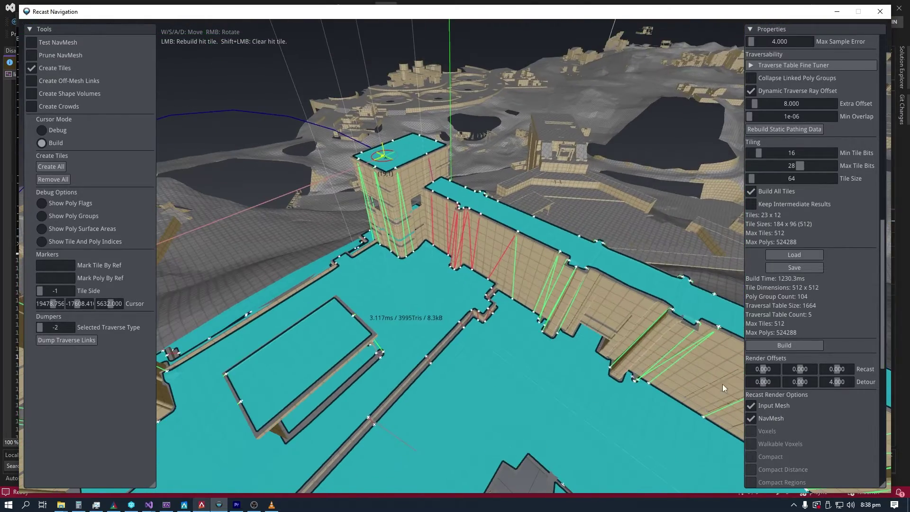
click(753, 407)
Step: Examine the enclosed navmesh islands and traverse links around the walls, and show the input mesh again for comparison
key(w)
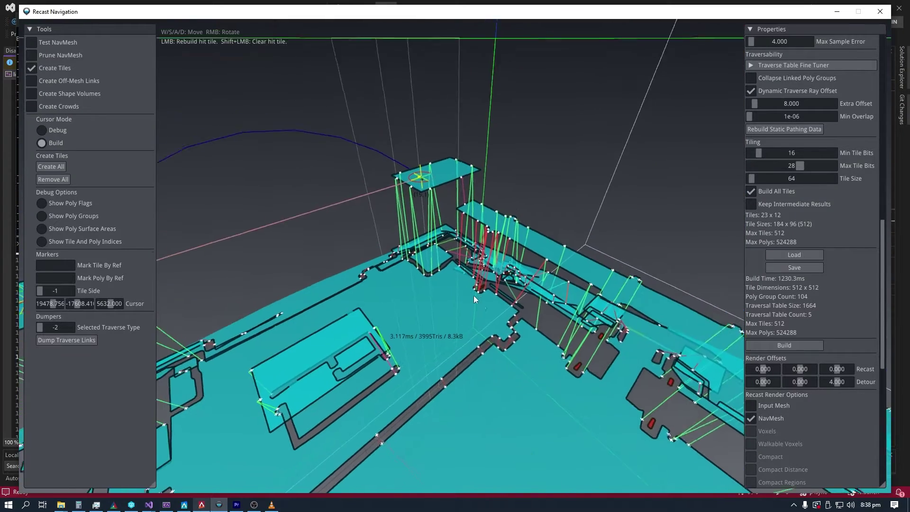
key(w)
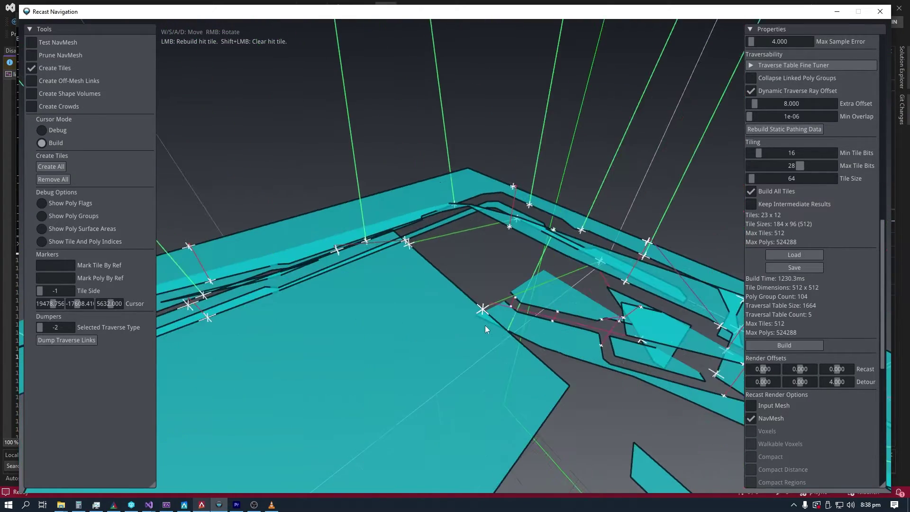
right_drag(477, 360, 556, 327)
key(d)
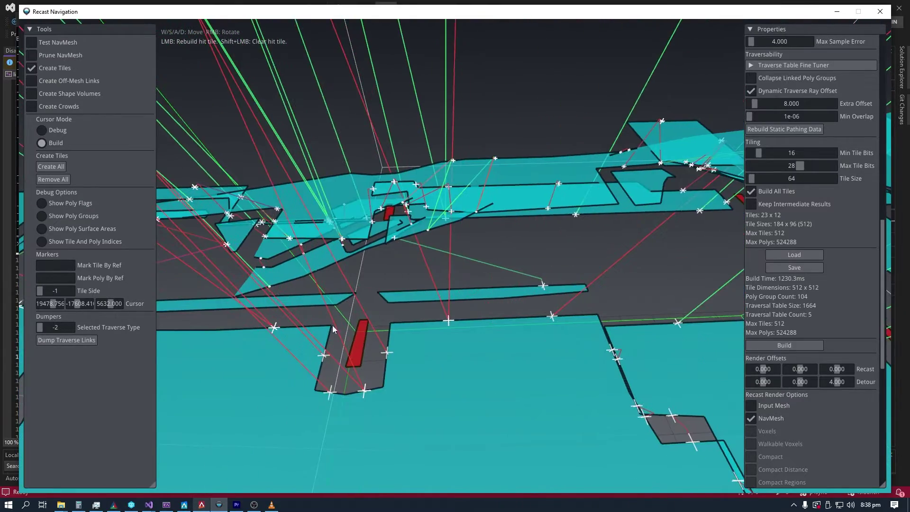
key(w)
right_drag(332, 327, 789, 415)
key(s)
key(s)
key(w)
right_drag(719, 377, 335, 275)
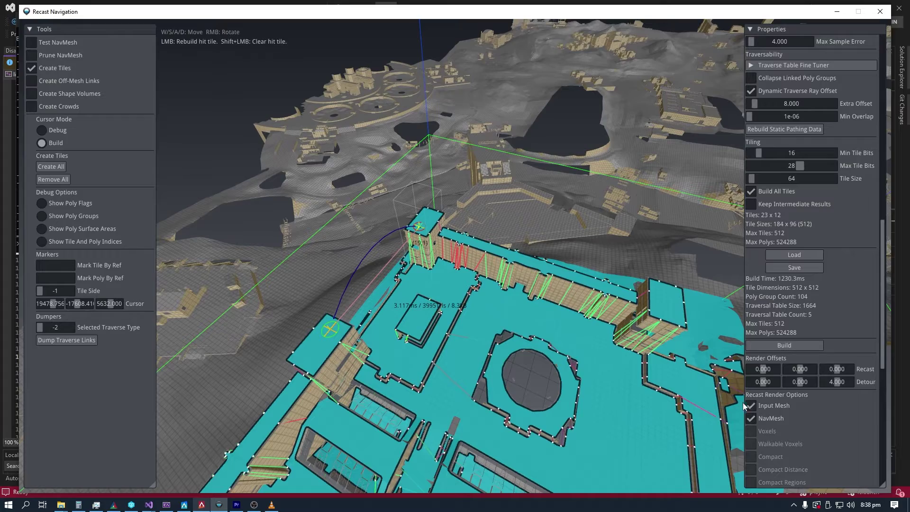
Step: Hide the input mesh and select the connected navmesh area from the courtyard floor with the Prune NavMesh tool
click(751, 406)
right_drag(434, 309, 441, 219)
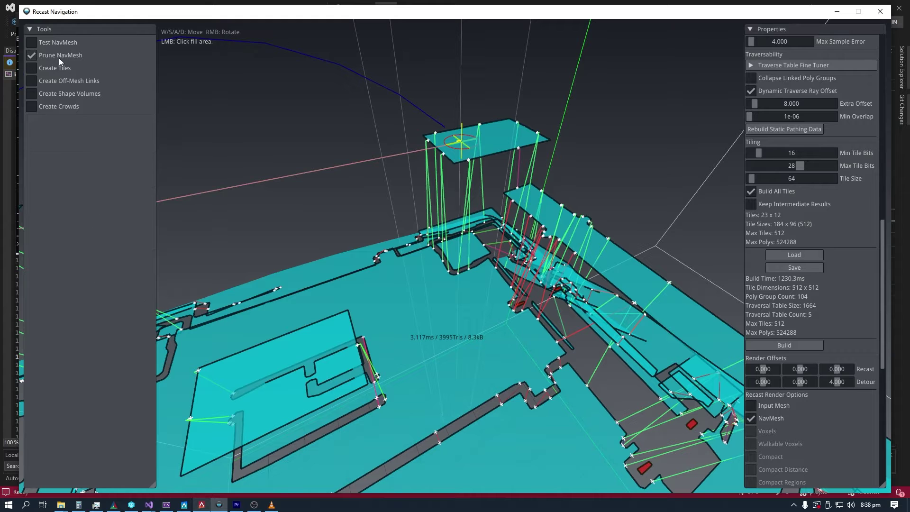
click(402, 301)
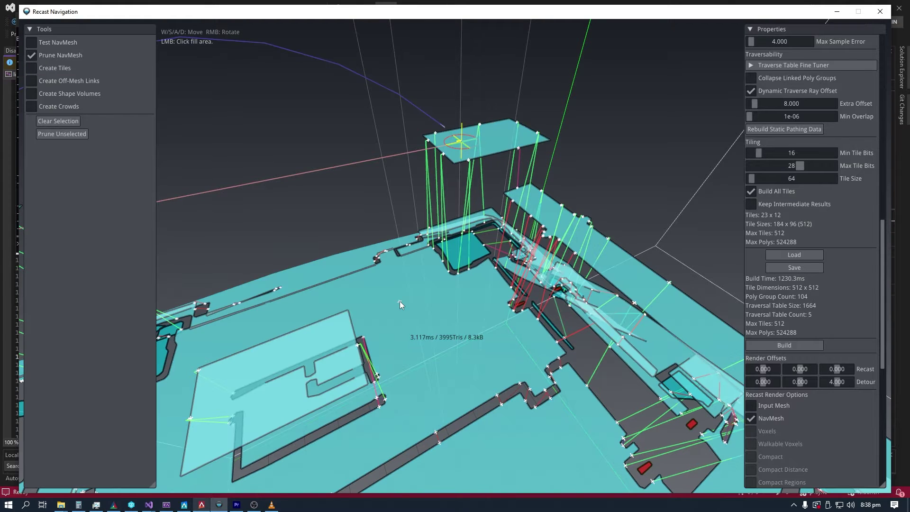
right_drag(436, 315, 336, 274)
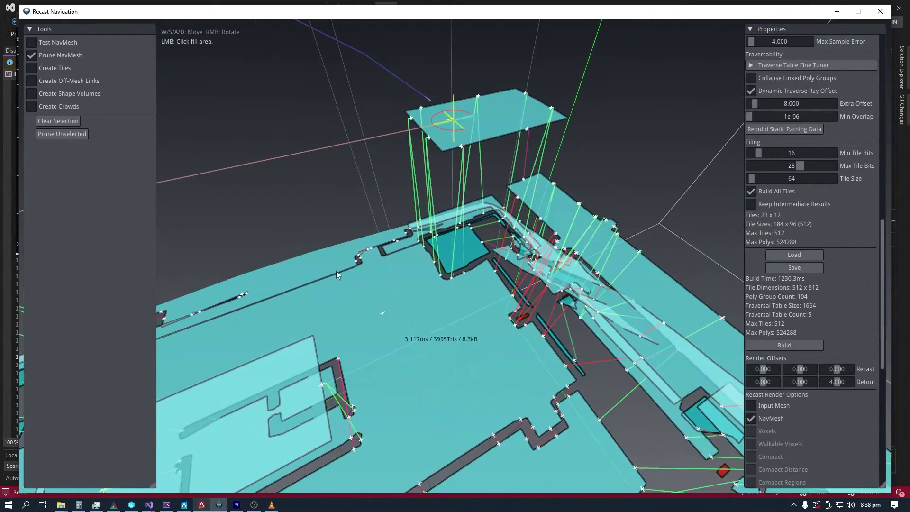
Step: Prune the unselected navmesh polygons and examine the remaining navmesh across the compound
click(82, 135)
right_drag(441, 309, 323, 353)
key(s)
key(a)
key(s)
key(d)
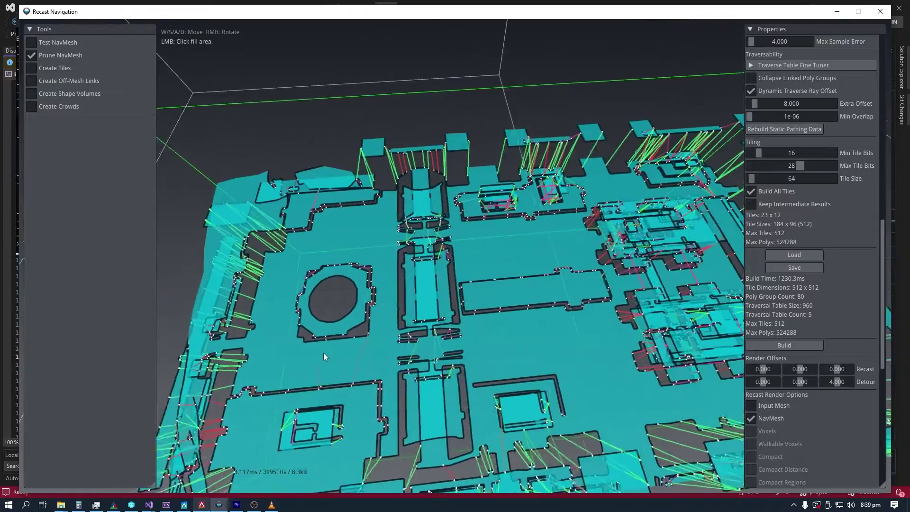